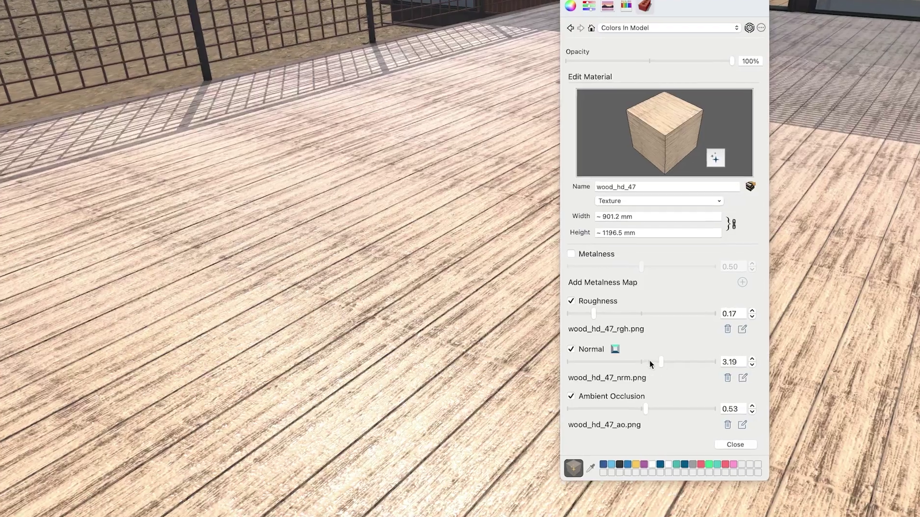
Drag the wood deck's Normal strength down to about 1, then back up to about 3.31.
mouse_move(650, 364)
mouse_down()
mouse_move(606, 363)
mouse_move(666, 364)
mouse_up()
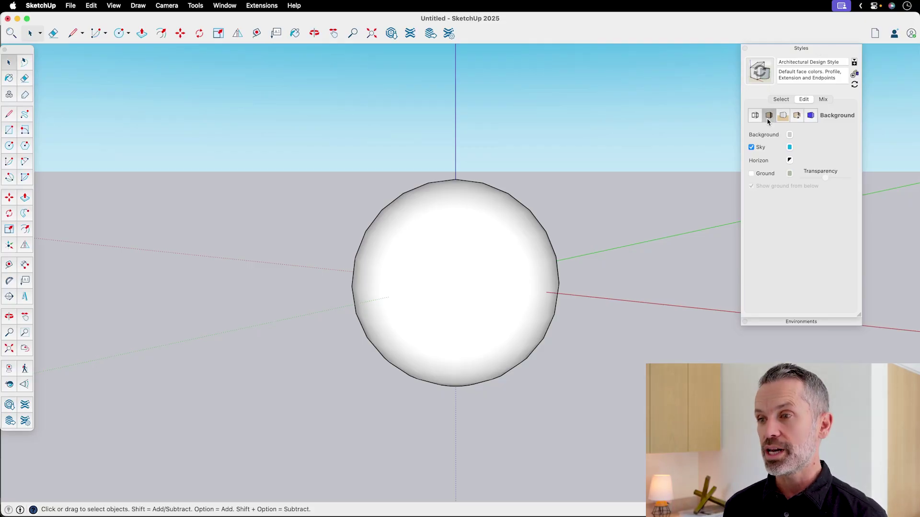
Switch the style's face rendering to Photoreal materials and confirm activation.
click(768, 116)
click(814, 172)
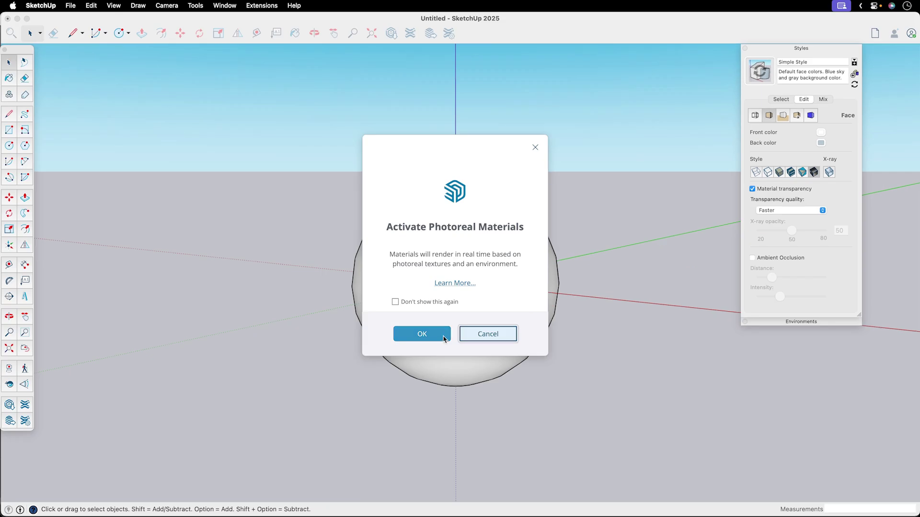
click(230, 413)
click(754, 10)
Apply the Highlands 2K IBL environment and paint the sphere with polished chrome metal.
click(754, 21)
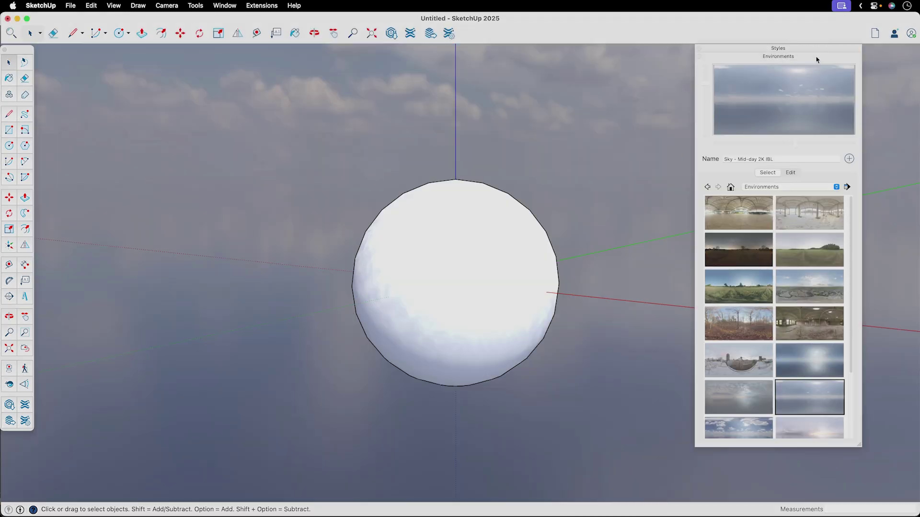
scroll(784, 361, down, 1)
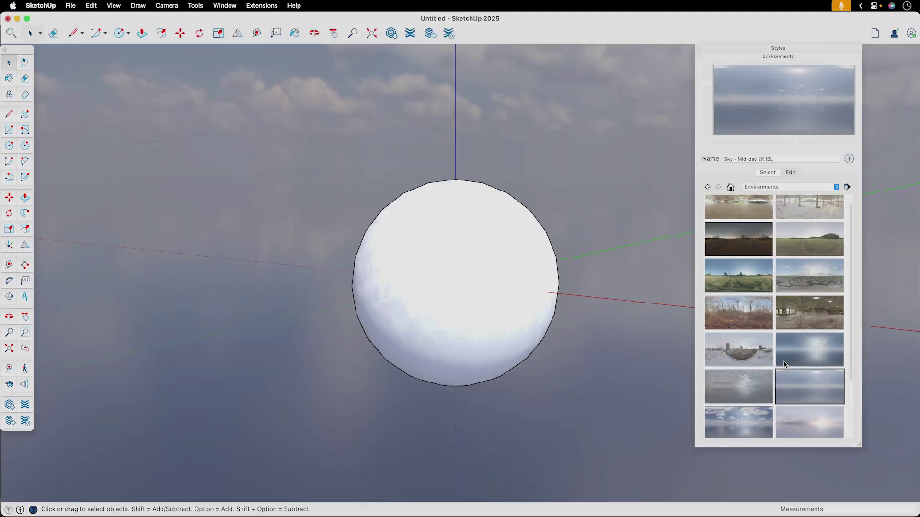
click(812, 277)
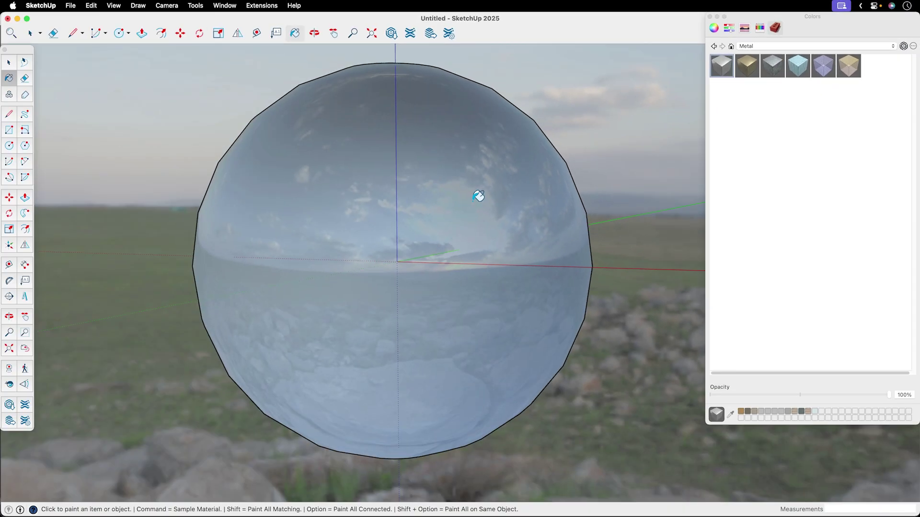
click(478, 196)
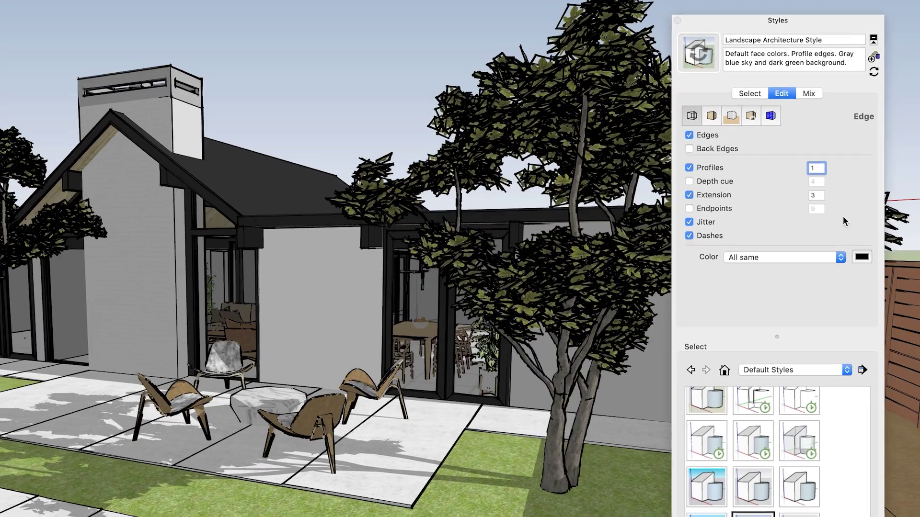
Try X-ray faces on the courtyard house, then choose the Sketchy Edges style collection.
click(713, 115)
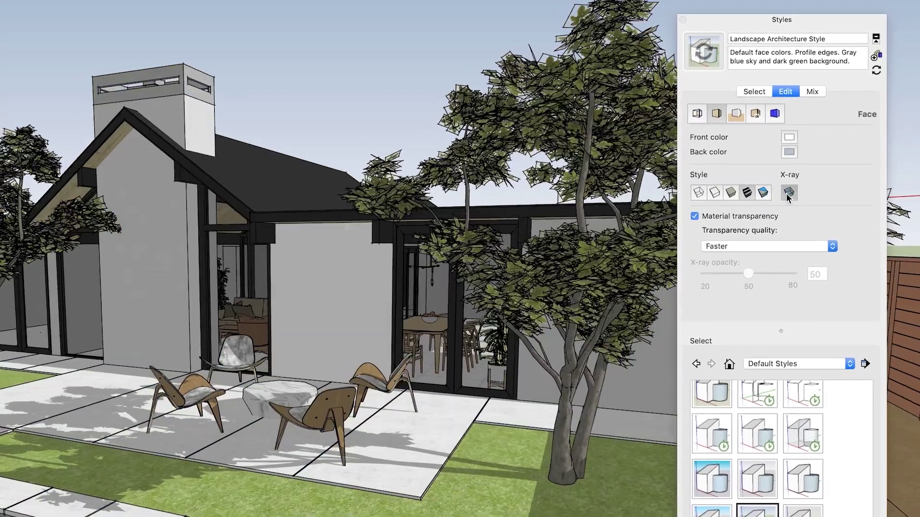
click(786, 194)
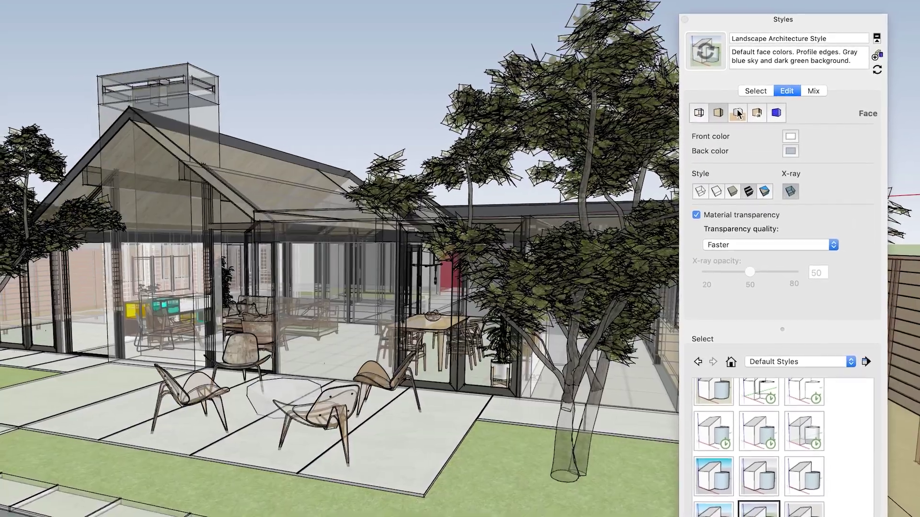
click(772, 115)
click(801, 359)
click(815, 376)
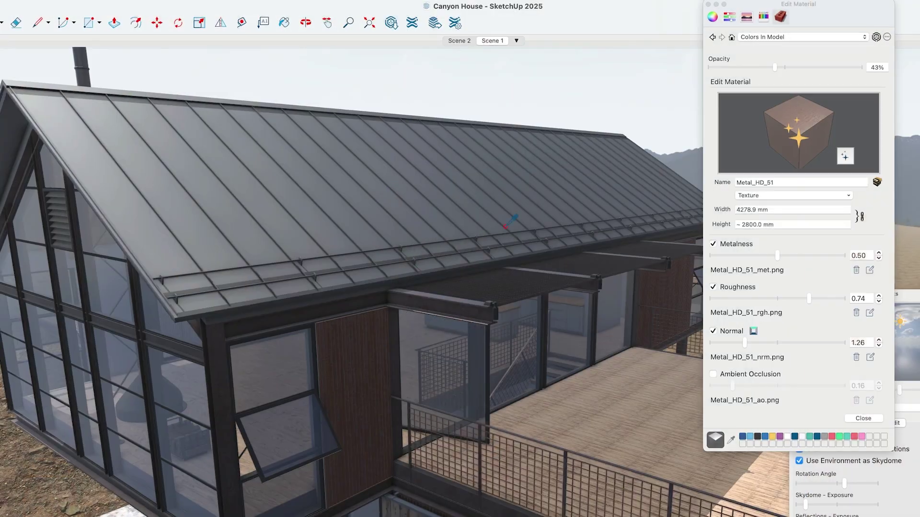
Set the roof metal's metalness to 0.81 and roughness to 0.44, then close the editor.
drag(840, 255, 822, 255)
drag(808, 300, 781, 301)
click(886, 425)
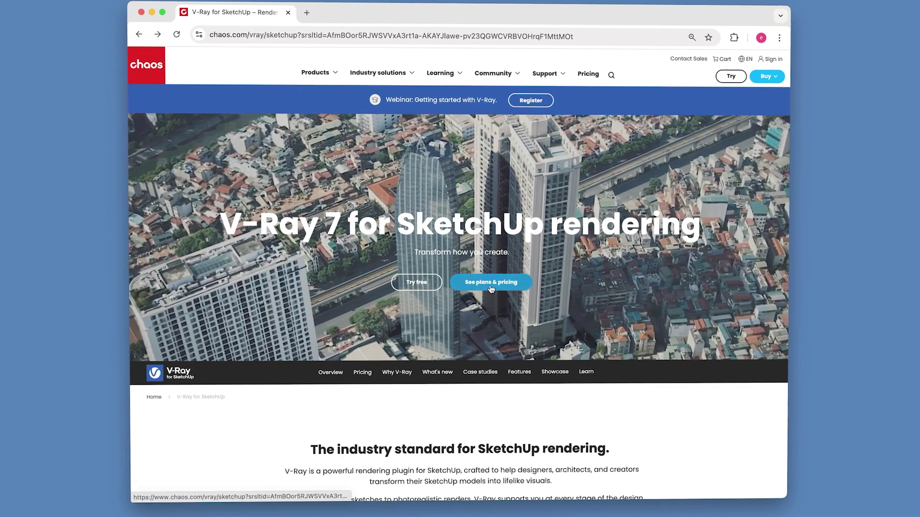
Jump to the V-Ray pricing section listing the Solo, Premium and Enterprise plans.
click(490, 284)
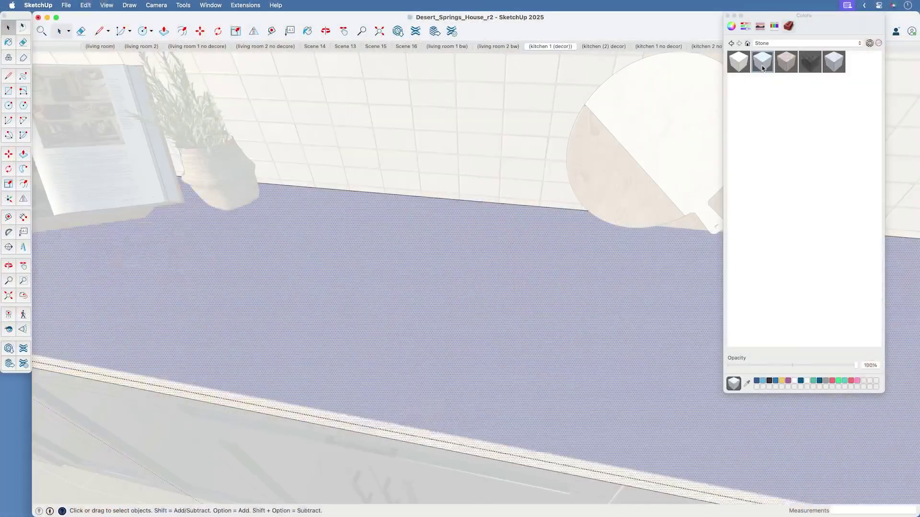
Paint the Desert Springs kitchen countertop with a marble swatch from the Stone collection.
click(436, 297)
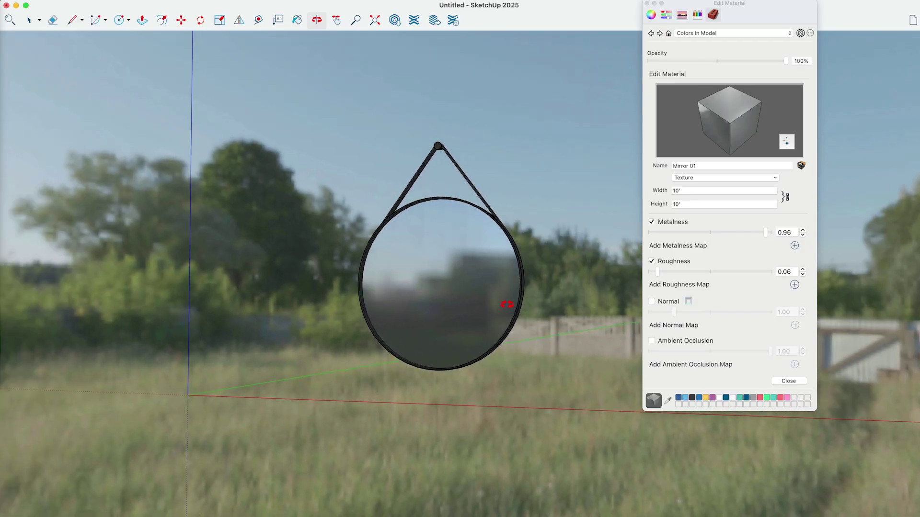
Orbit around the round Mirror 01 mirror to inspect its still-blurry reflection.
drag(507, 304, 526, 382)
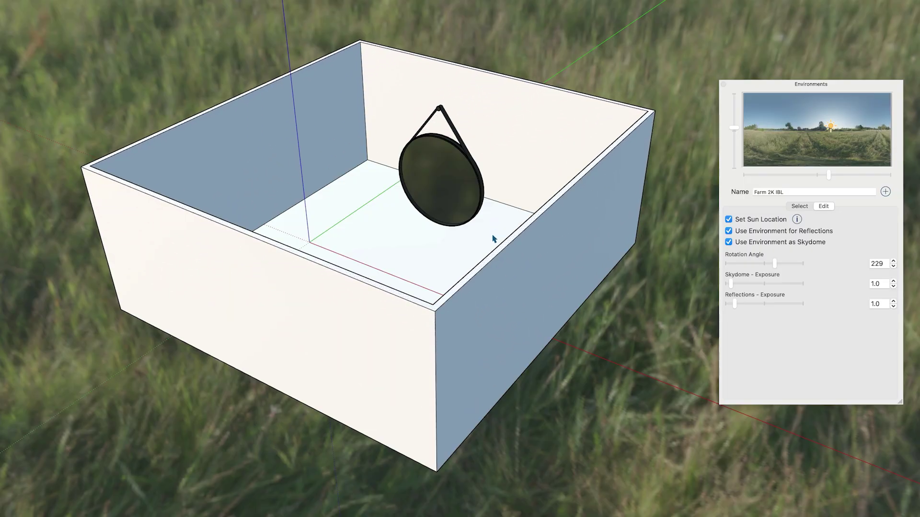
Orbit around the mirror in the walled box, then around the jar and mirror on the kitchen counter.
middle_drag(372, 243, 437, 200)
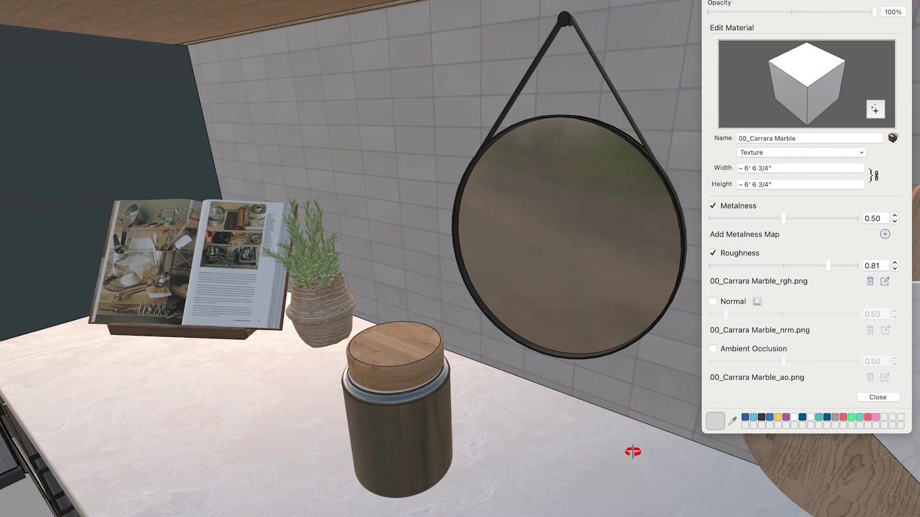
middle_drag(633, 452, 700, 326)
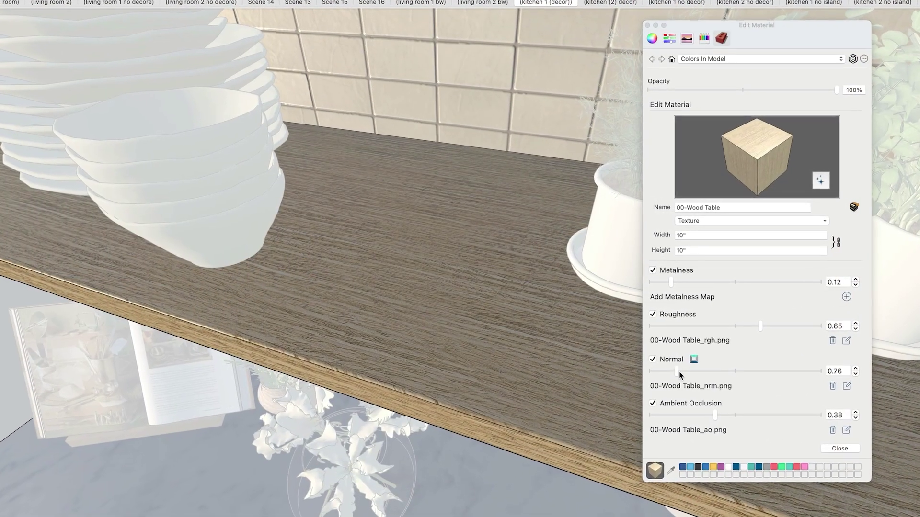
Set the 00-Wood Table material's Normal strength to 1.60 and Ambient Occlusion to 0.24.
drag(680, 372, 704, 371)
drag(715, 415, 691, 416)
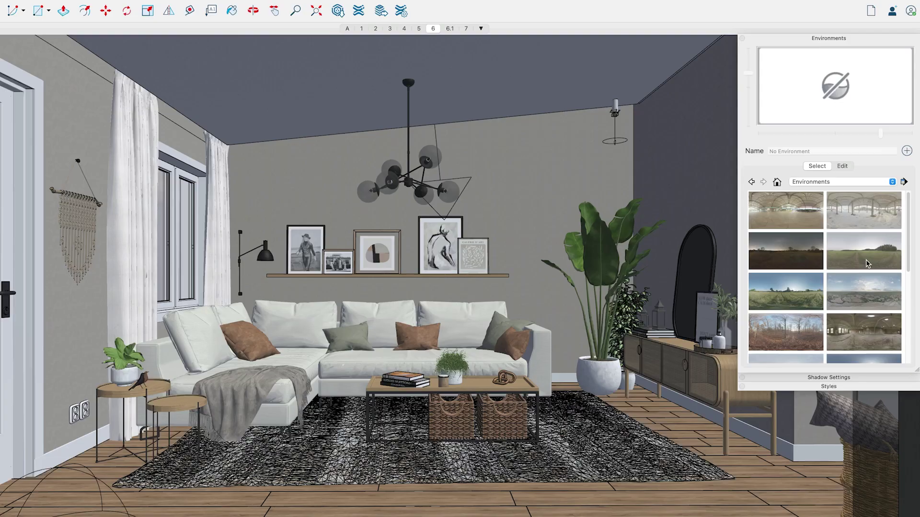
Light the living room with the Empty Field environment.
click(862, 258)
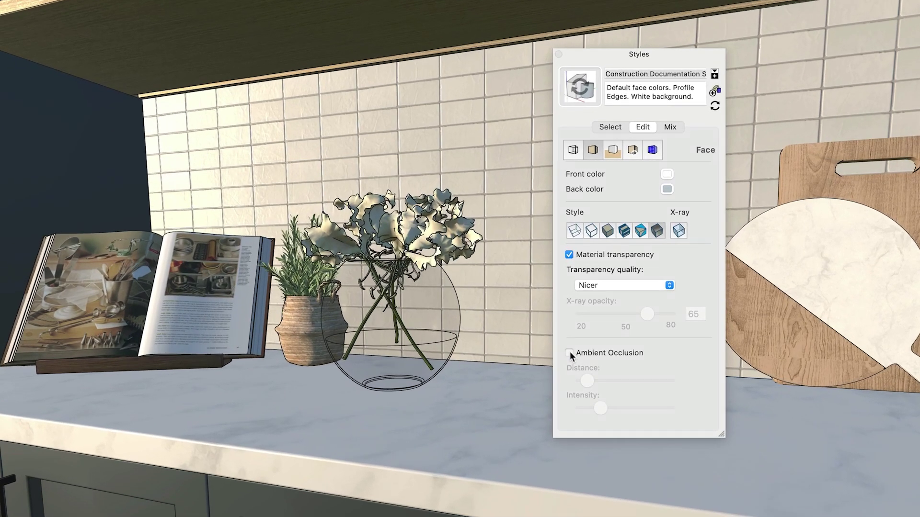
Turn on Ambient Occlusion in the kitchen style's Face settings to darken shading around counter objects.
click(538, 296)
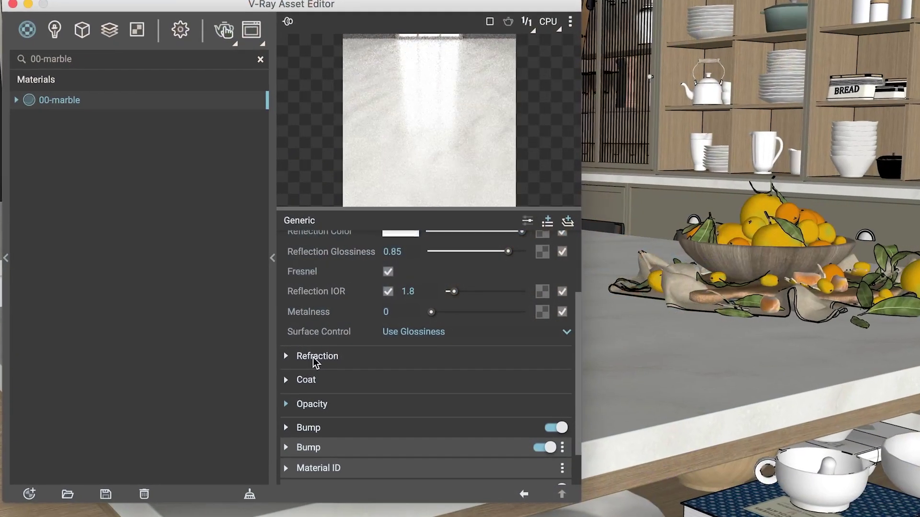
Expand the 00-marble material's Refraction rollout in V-Ray and scroll through its parameters.
click(312, 357)
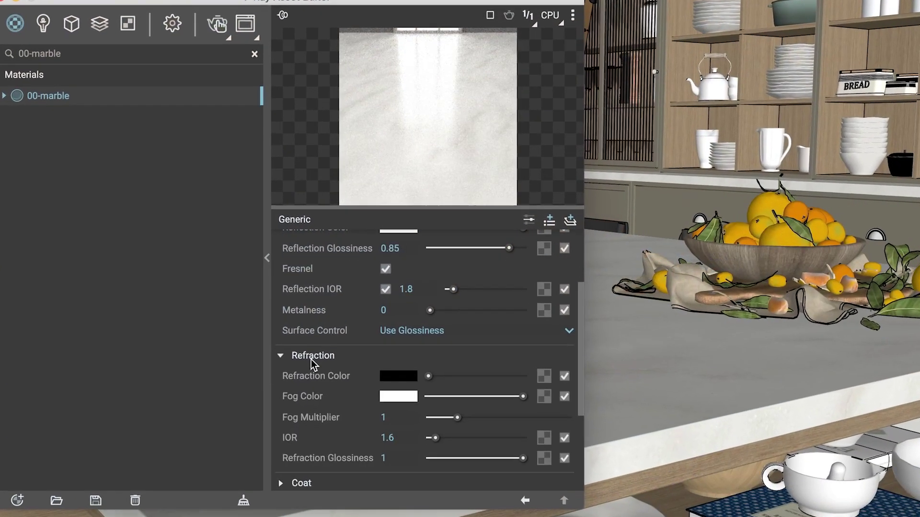
scroll(309, 363, down, 4)
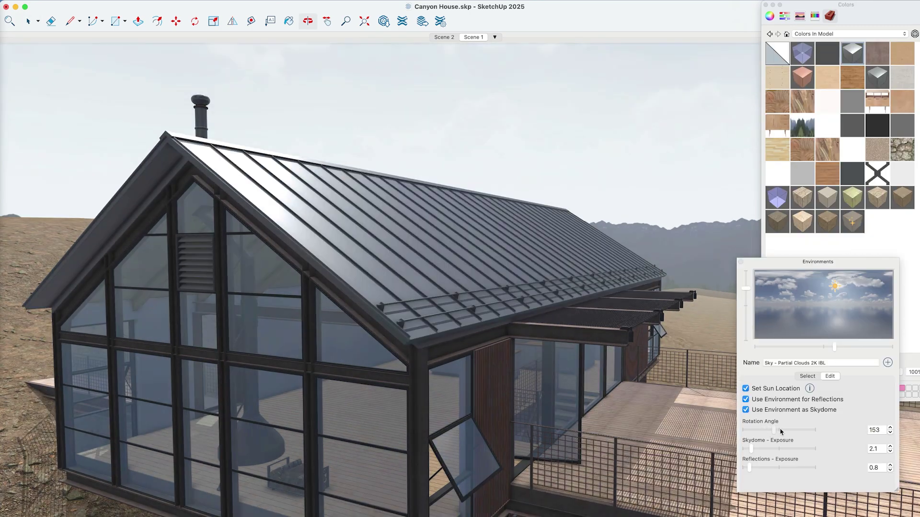
Set the Canyon House environment Rotation Angle to 146 to shift reflections across the metal roof.
drag(782, 431, 772, 431)
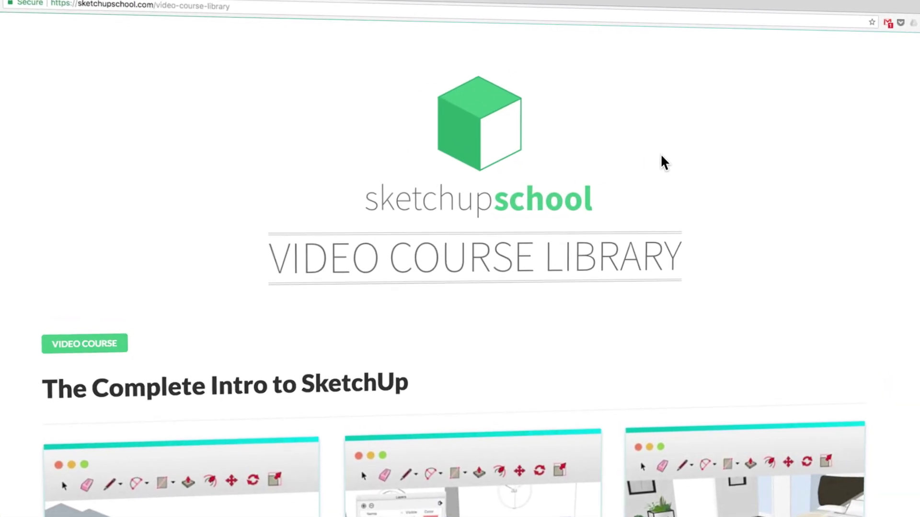
Scroll the SketchUp School course library down to SketchUp Recipes for Interior Design.
scroll(659, 154, down, 10)
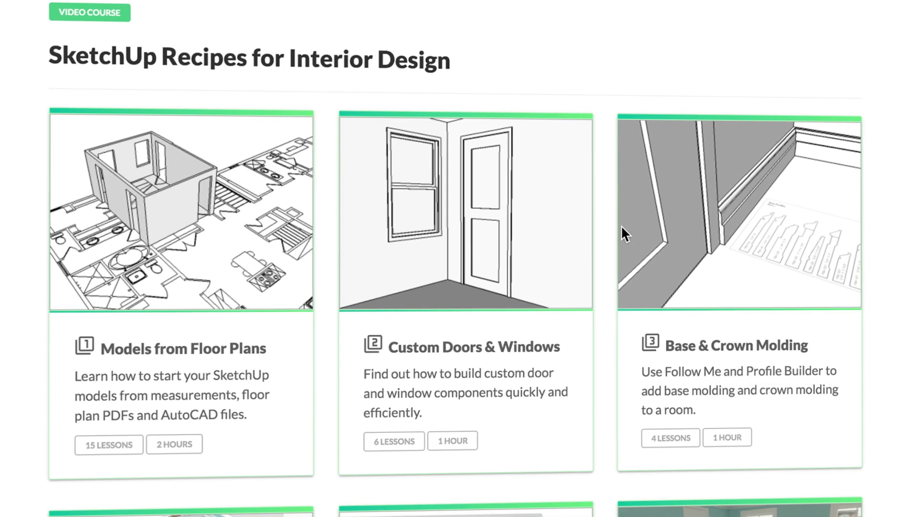